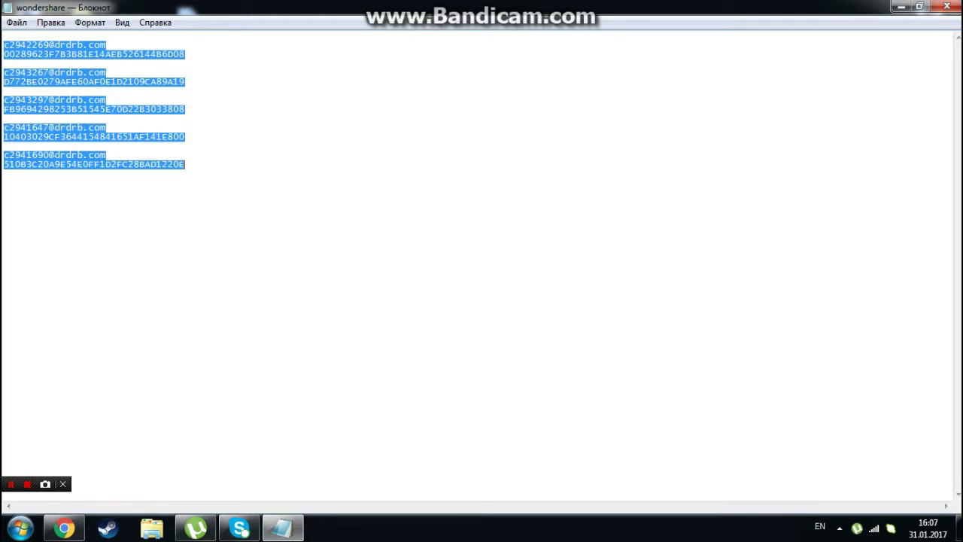
pyautogui.click(251, 157)
pyautogui.click(205, 165)
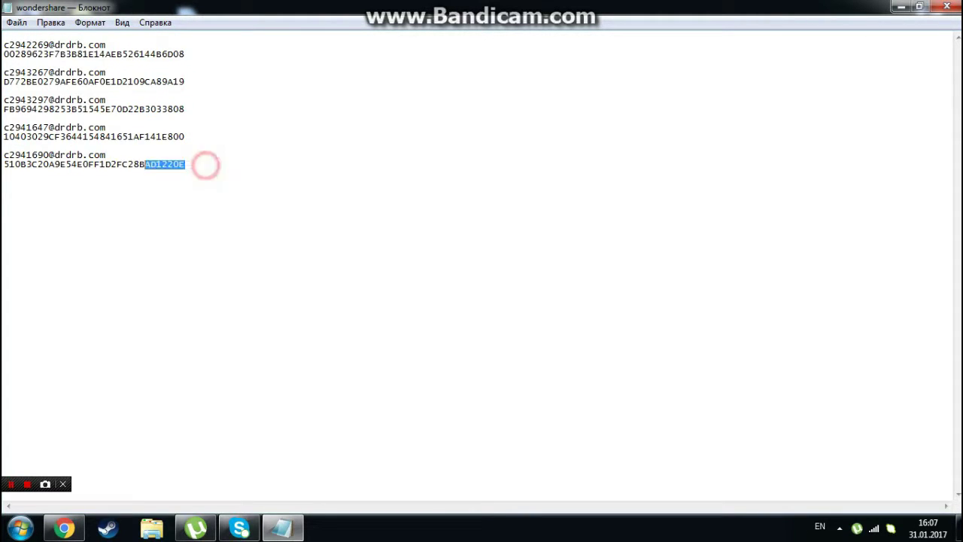
pyautogui.hotkey('shift', 'Up')
pyautogui.hotkey('shift', 'Up')
pyautogui.hotkey('shift', 'Up')
pyautogui.hotkey('shift', 'Up')
pyautogui.hotkey('shift', 'Up')
pyautogui.hotkey('shift', 'Up')
pyautogui.hotkey('shift', 'Up')
pyautogui.hotkey('shift', 'Up')
pyautogui.hotkey('shift', 'Up')
pyautogui.hotkey('shift', 'Up')
pyautogui.doubleClick(213, 111)
pyautogui.click(462, 198)
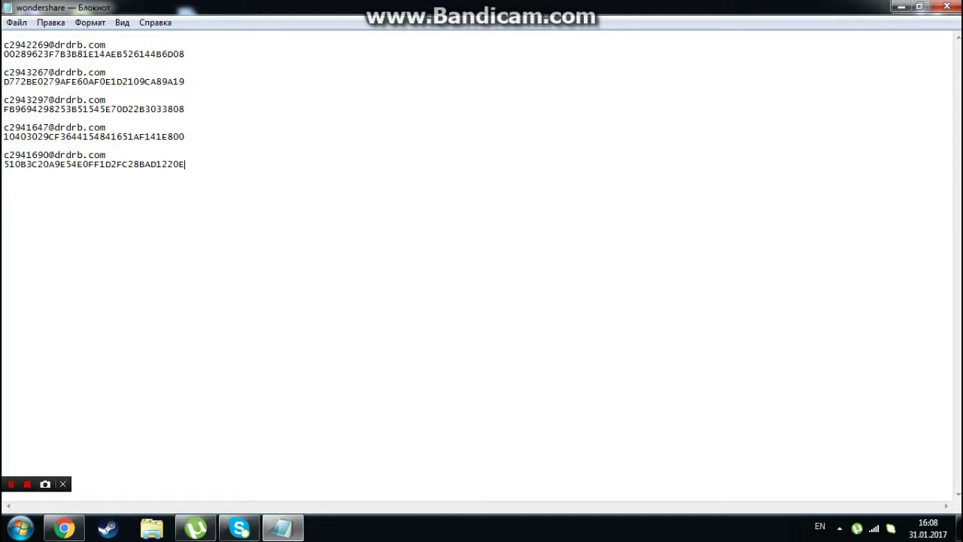
# Step: Minimize the wondershare text file, launch Wondershare Video Editor and open its registration dialog
pyautogui.click(918, 6)
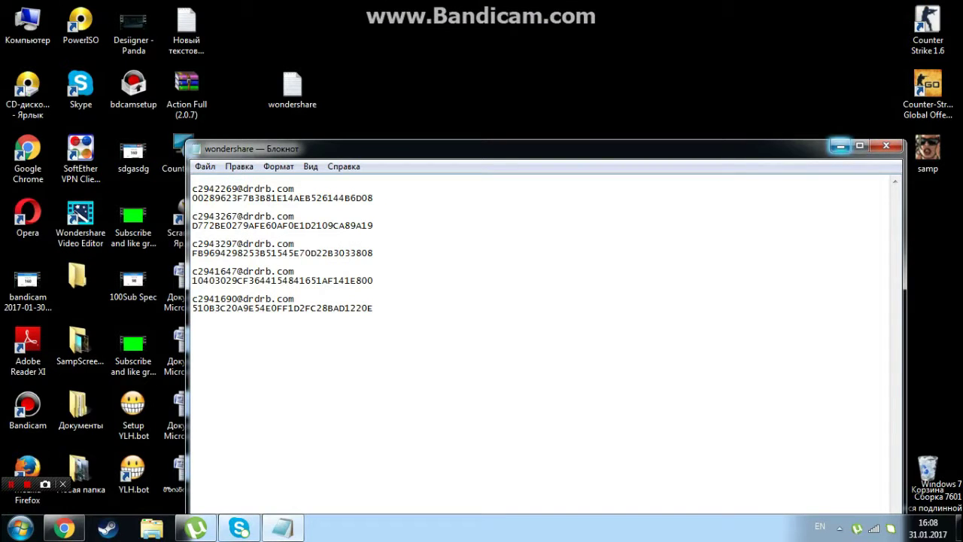
pyautogui.click(840, 146)
pyautogui.click(69, 217)
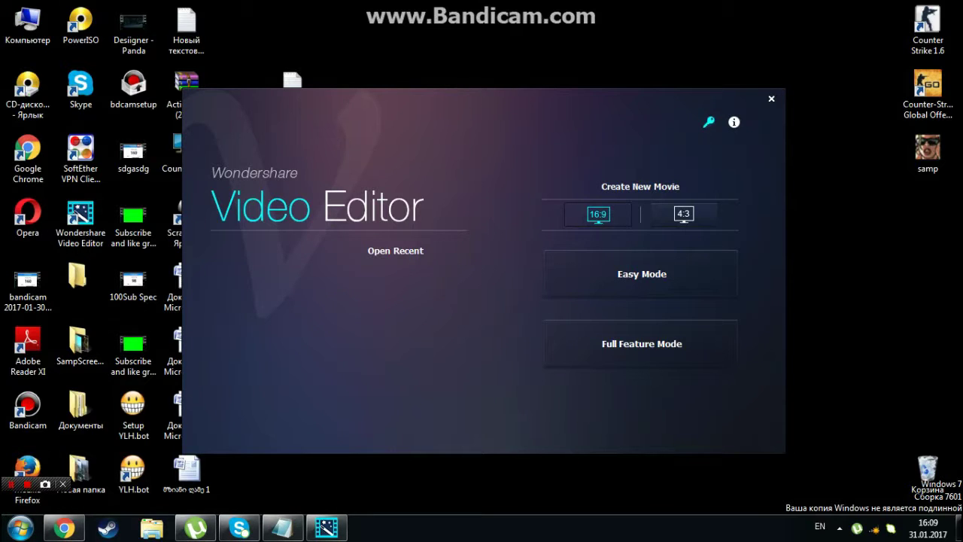
pyautogui.click(708, 121)
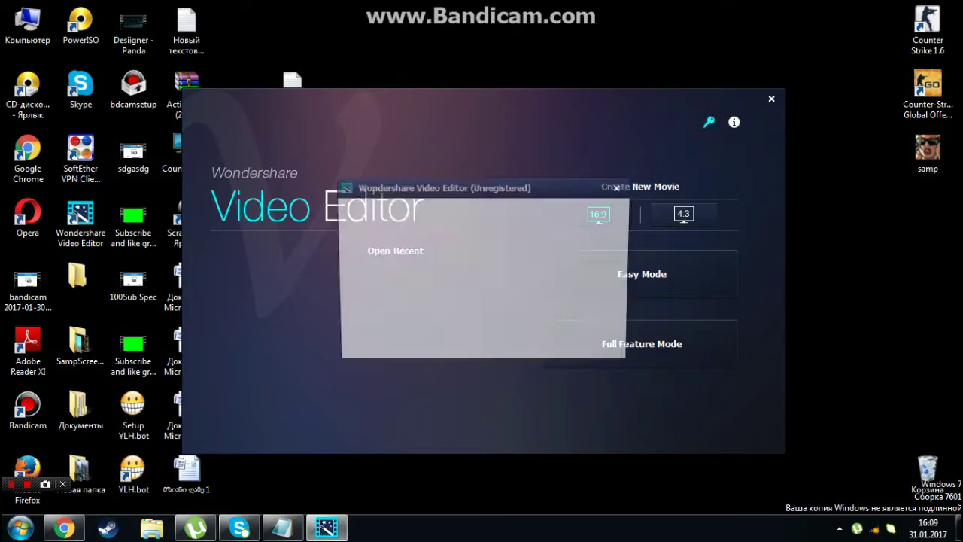
pyautogui.moveTo(451, 186); pyautogui.dragTo(410, 172)
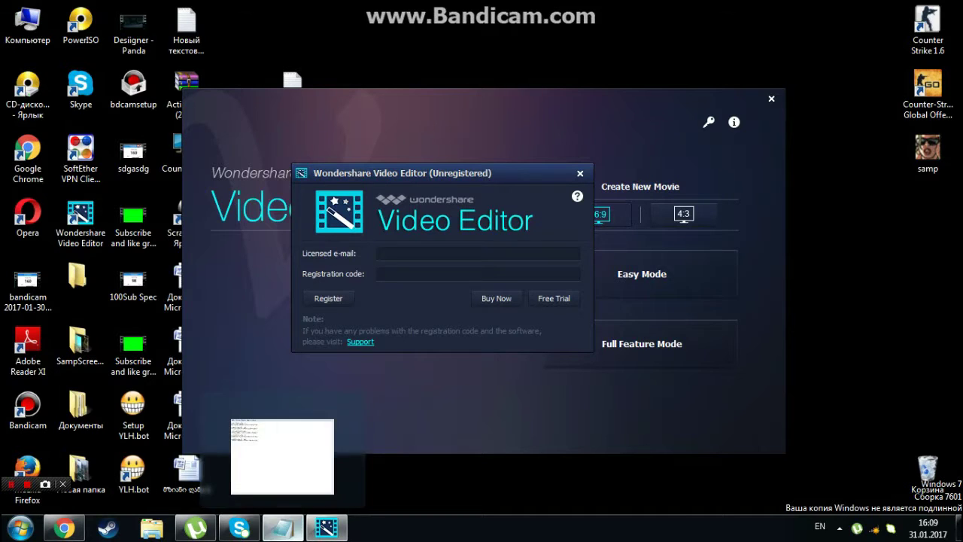
# Step: Copy the first licensed e-mail from the wondershare text file into the registration dialog's e-mail field
pyautogui.click(282, 527)
pyautogui.moveTo(374, 197); pyautogui.dragTo(203, 188)
pyautogui.click(390, 216)
pyautogui.moveTo(376, 200); pyautogui.dragTo(193, 189)
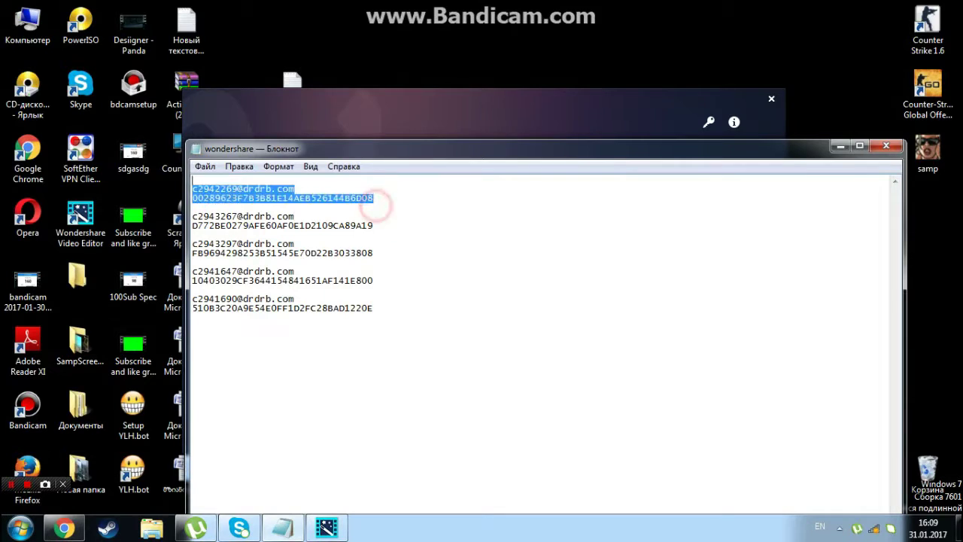
pyautogui.click(446, 220)
pyautogui.moveTo(294, 189); pyautogui.dragTo(193, 189)
pyautogui.hotkey('ctrl', 'c')
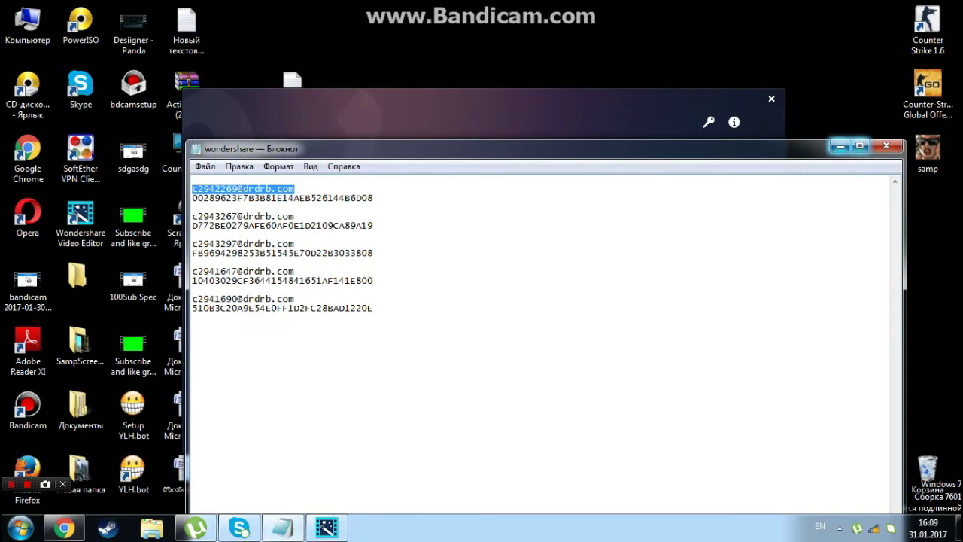
pyautogui.click(840, 146)
pyautogui.hotkey('ctrl', 'v')
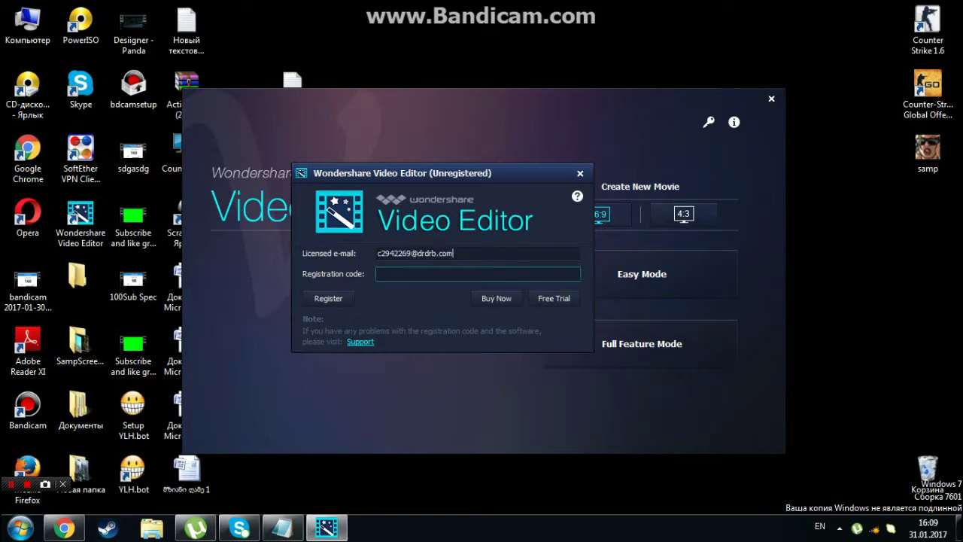
# Step: Copy the matching registration code from the text file into the registration code field and register the video editor
pyautogui.click(282, 527)
pyautogui.moveTo(399, 197); pyautogui.dragTo(191, 198)
pyautogui.hotkey('ctrl', 'c')
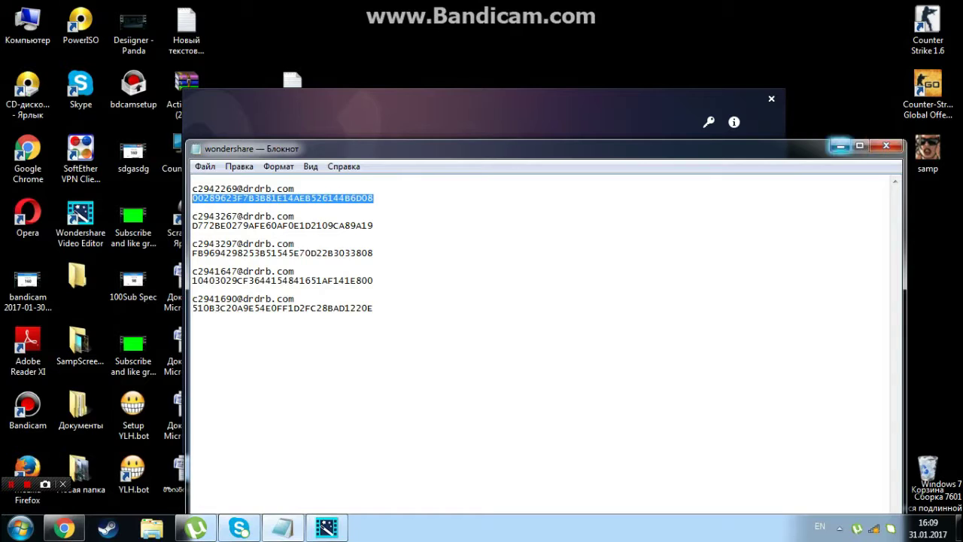
pyautogui.click(841, 145)
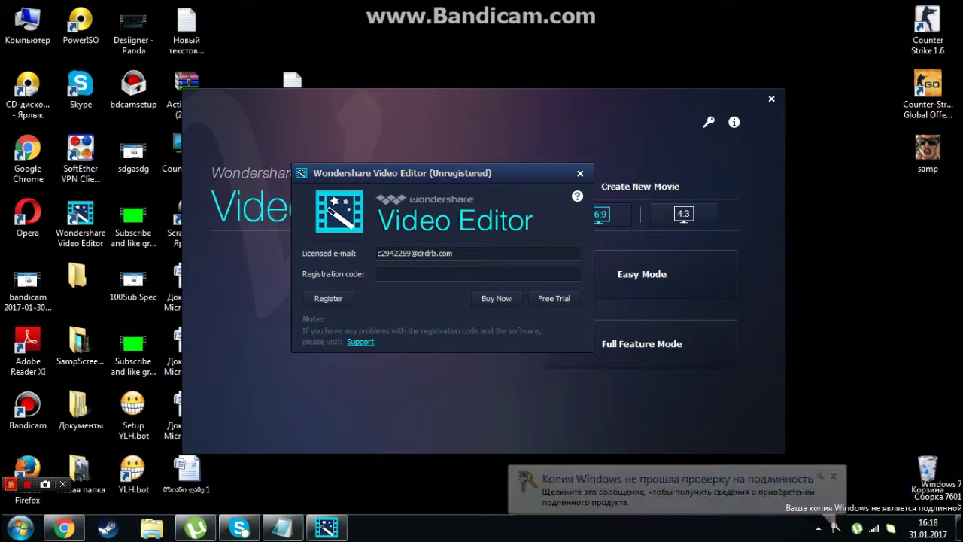
pyautogui.click(477, 274)
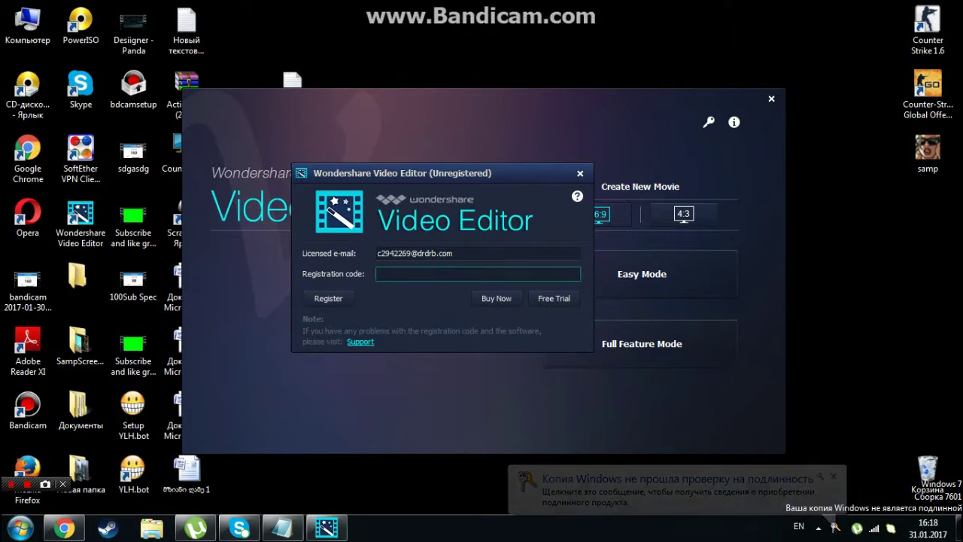
pyautogui.hotkey('ctrl', 'v')
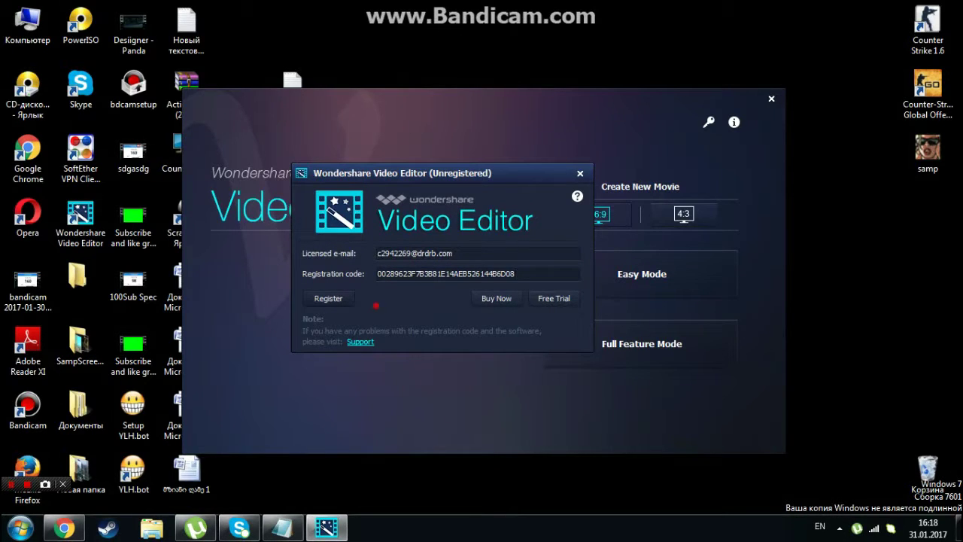
pyautogui.click(339, 297)
pyautogui.press('Return')
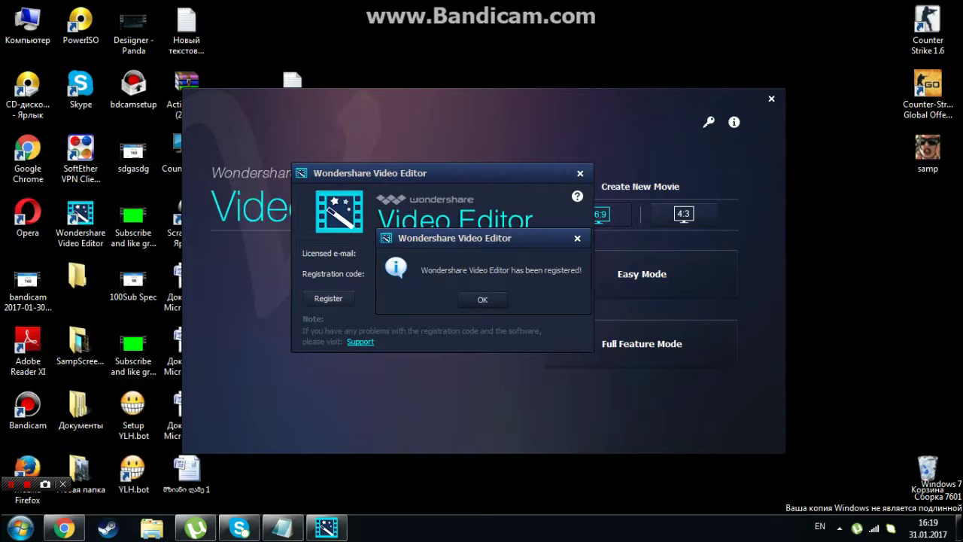
pyautogui.click(482, 298)
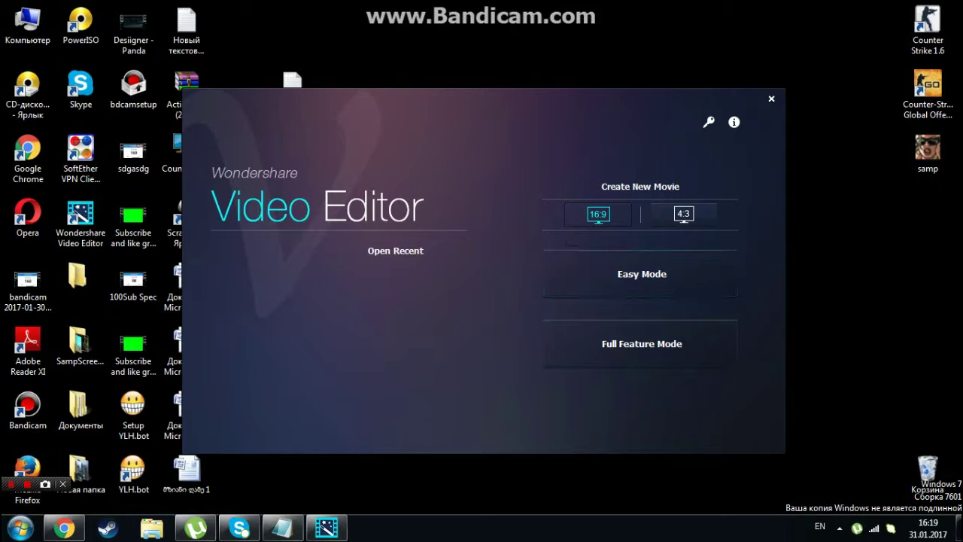
# Step: Enter Full Feature Mode and place the green-screen Subscribe clip at the start of the Video track
pyautogui.click(625, 332)
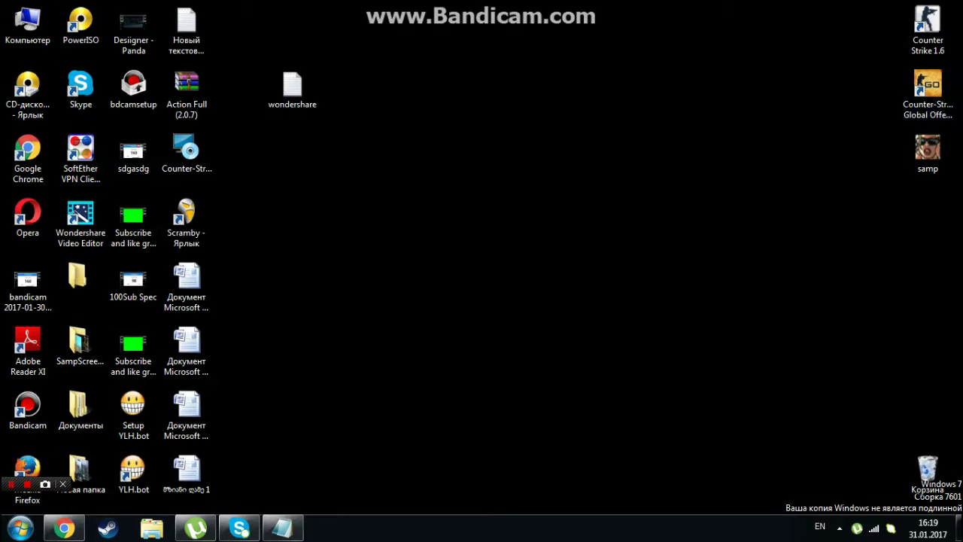
pyautogui.moveTo(767, 188); pyautogui.dragTo(621, 306)
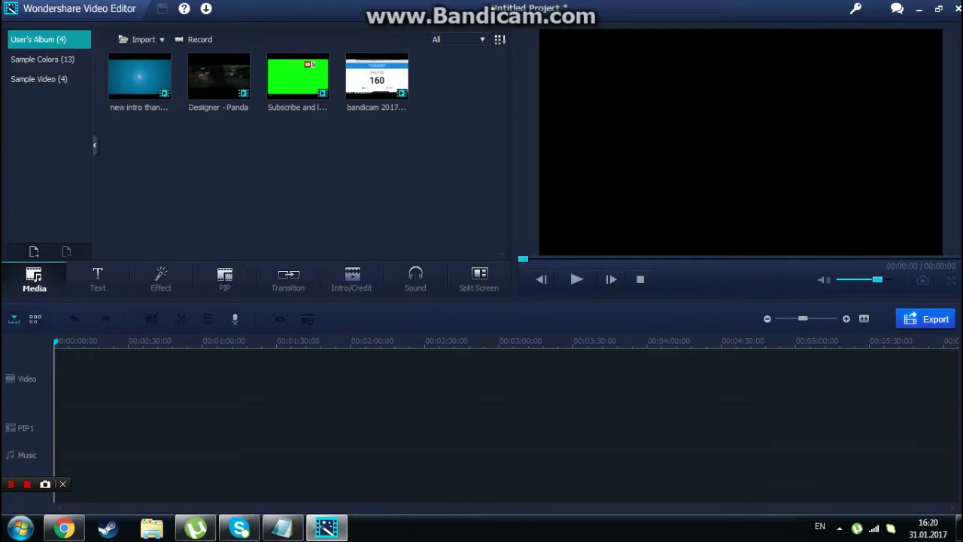
pyautogui.click(297, 75)
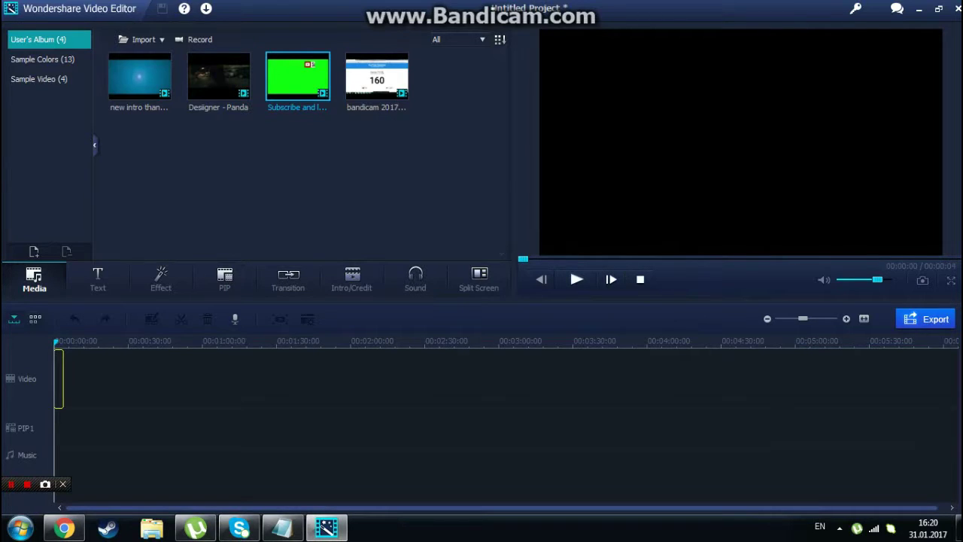
pyautogui.click(83, 372)
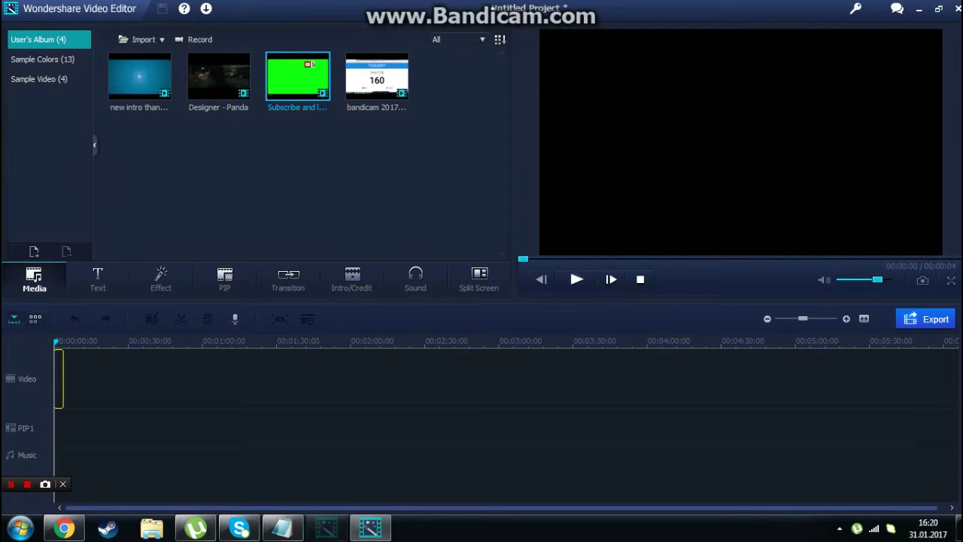
pyautogui.click(108, 387)
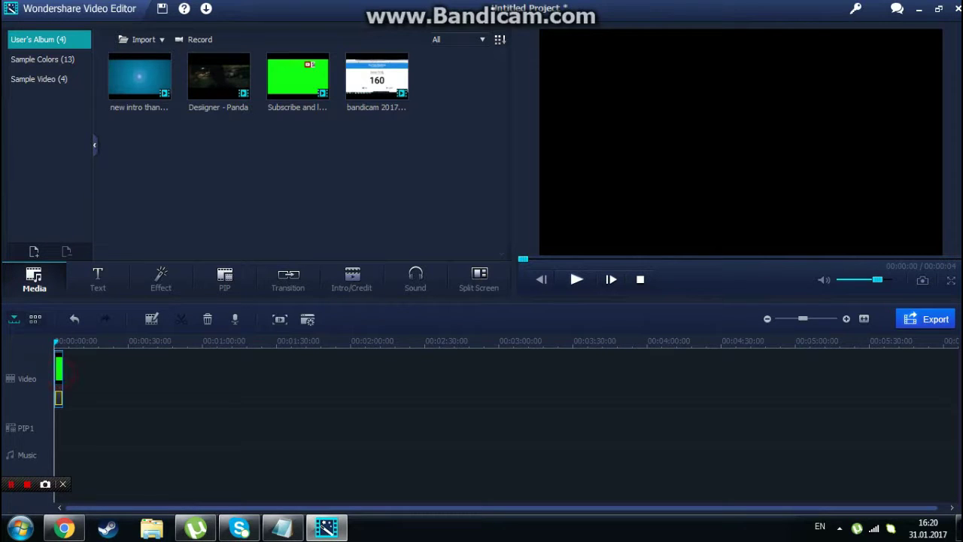
# Step: Preview the Subscribe clip on the timeline, checking its middle and its end
pyautogui.press('space')
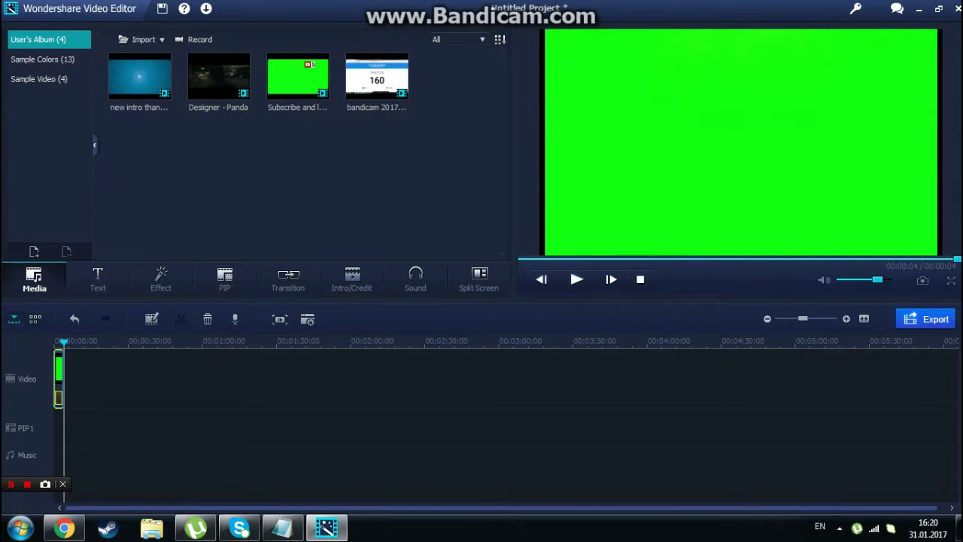
pyautogui.press('Escape')
pyautogui.click(130, 402)
pyautogui.click(723, 257)
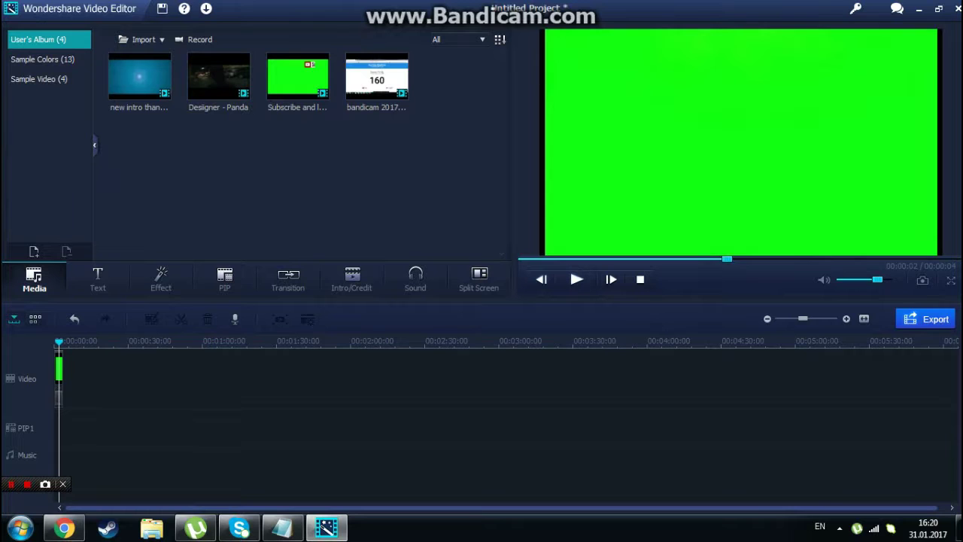
pyautogui.click(59, 397)
pyautogui.press('End')
pyautogui.click(229, 406)
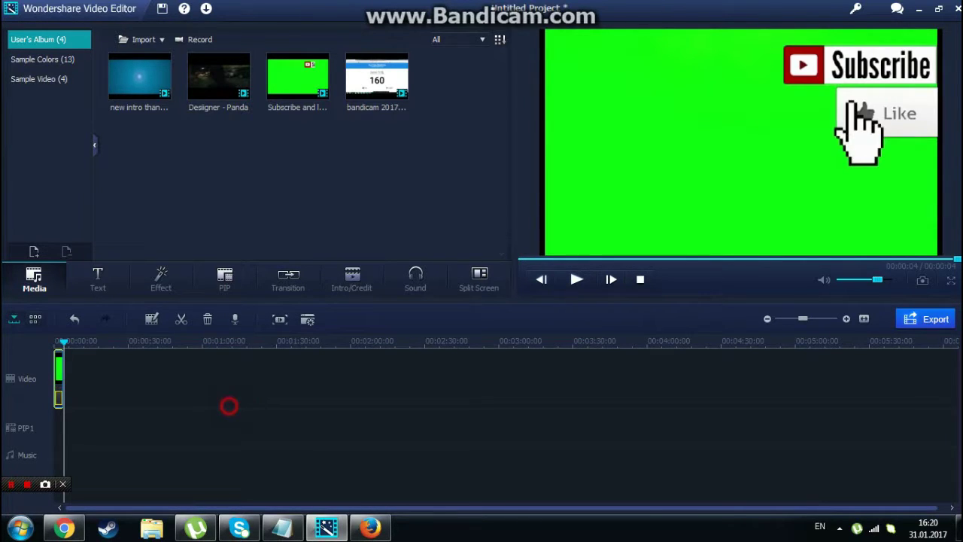
# Step: Export the movie to the Desktop in WMV format with the file name Name, then close the output dialogs
pyautogui.click(669, 381)
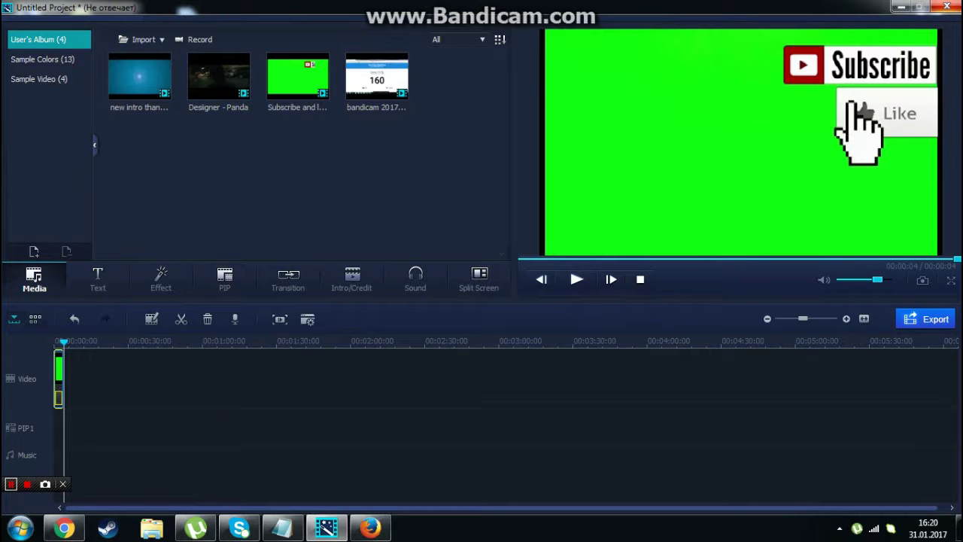
pyautogui.click(415, 187)
pyautogui.doubleClick(414, 187)
pyautogui.write('sd')
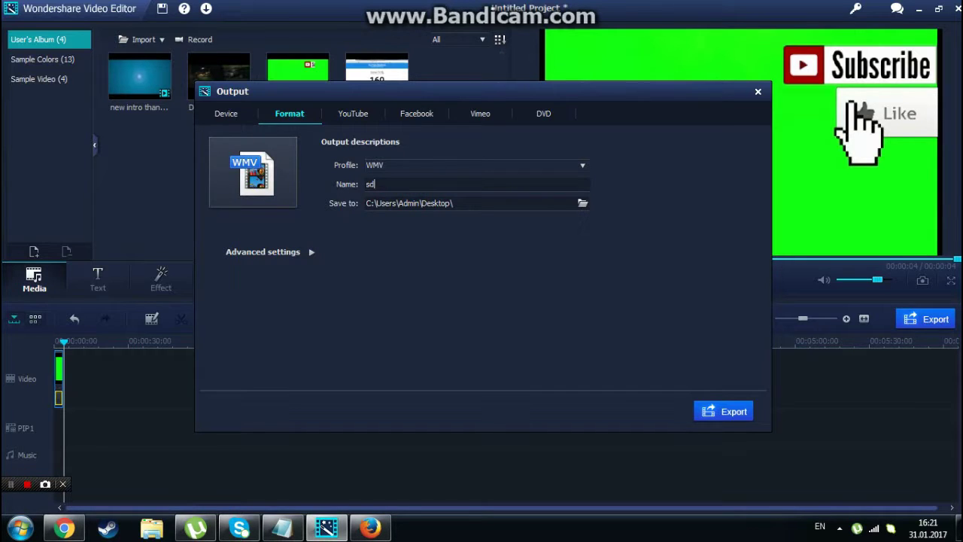
pyautogui.press('BackSpace')
pyautogui.press('BackSpace')
pyautogui.write('Name')
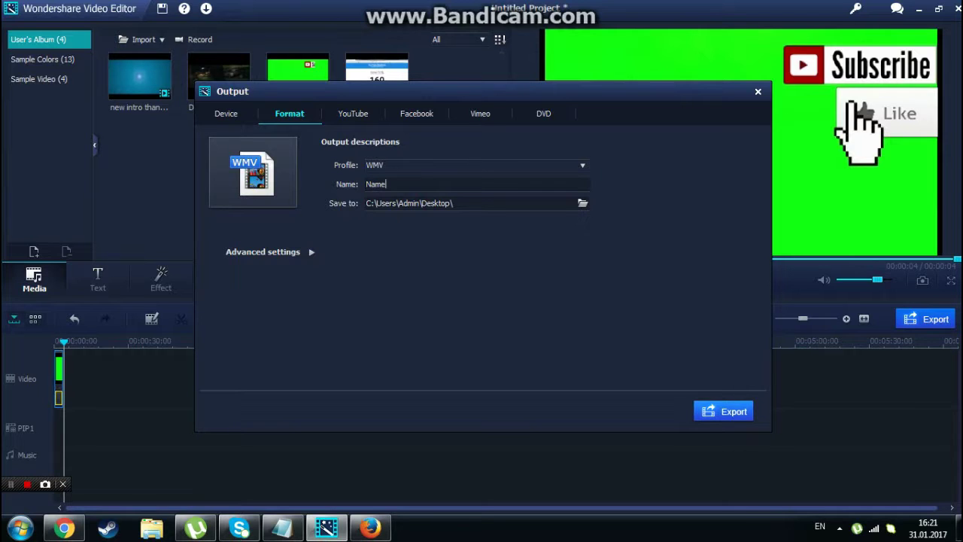
pyautogui.click(730, 412)
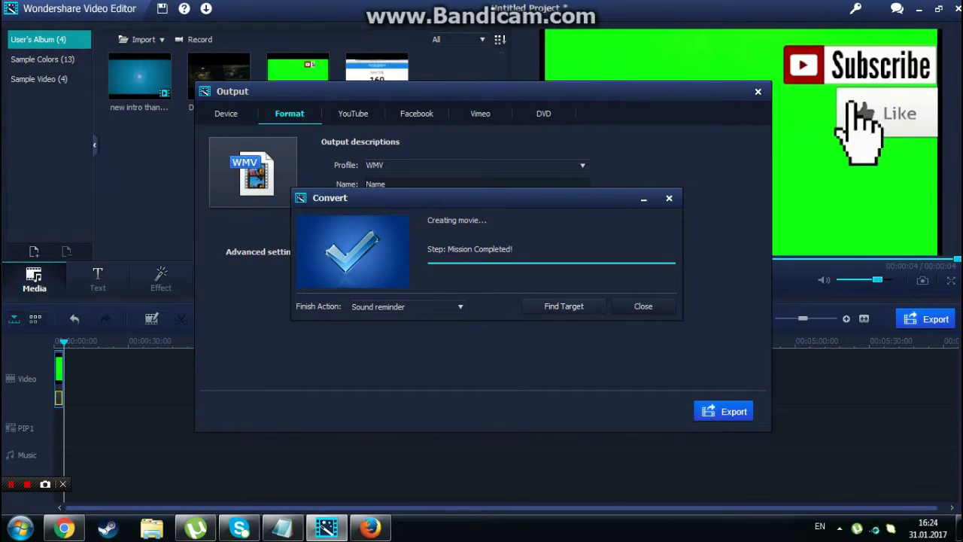
pyautogui.click(642, 305)
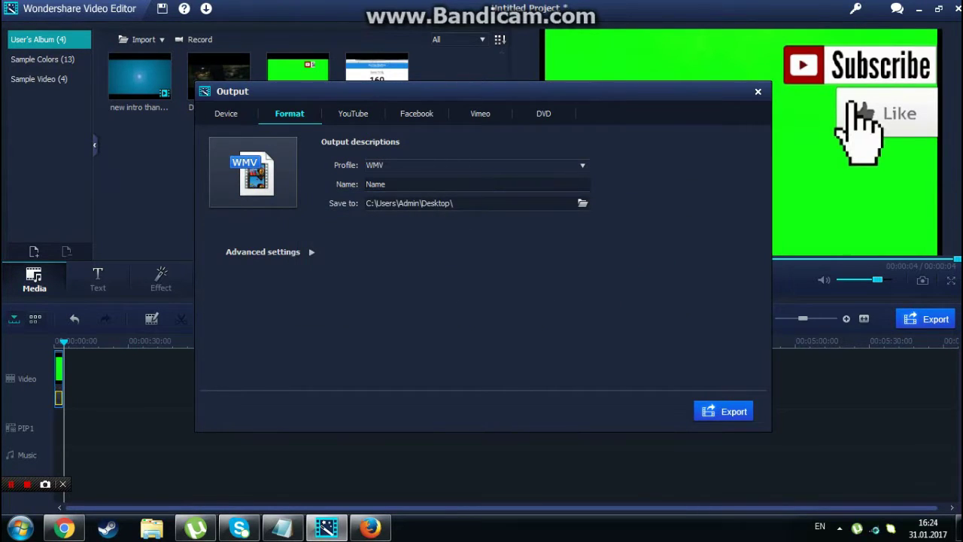
pyautogui.click(757, 91)
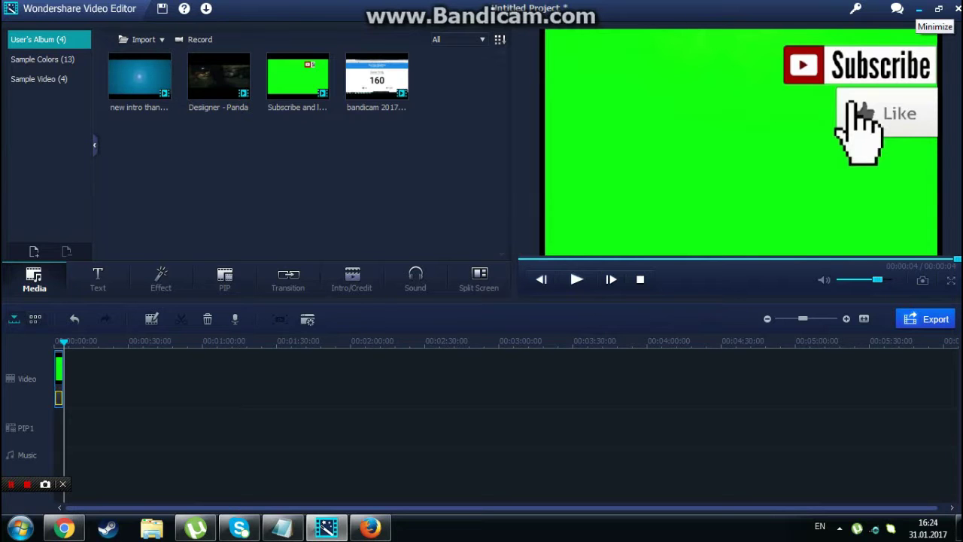
# Step: Minimize the video editor and close the Firefox window to clear the desktop
pyautogui.click(918, 9)
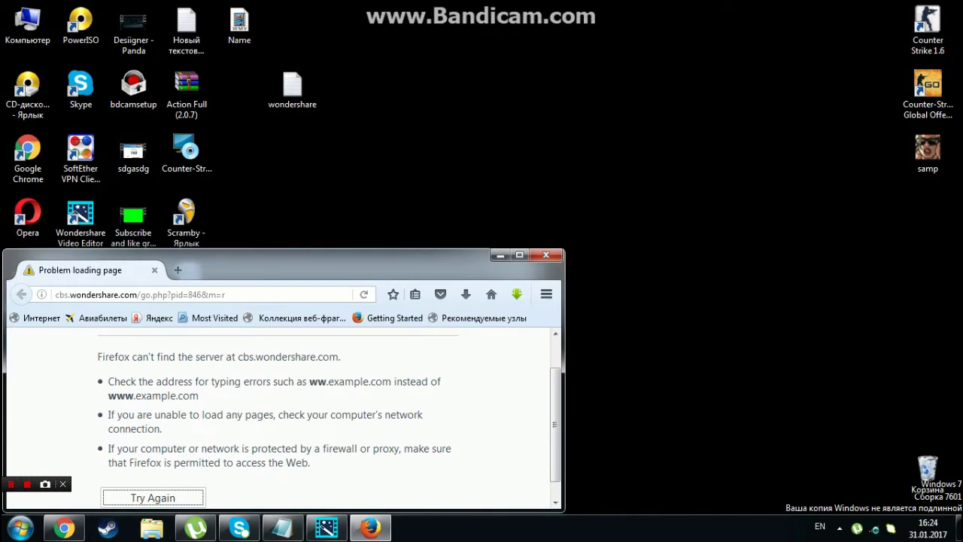
pyautogui.click(545, 255)
pyautogui.moveTo(527, 238); pyautogui.dragTo(490, 290)
# Step: Play the exported Name video from the desktop in a maximized media player window, and close the player
pyautogui.click(230, 55)
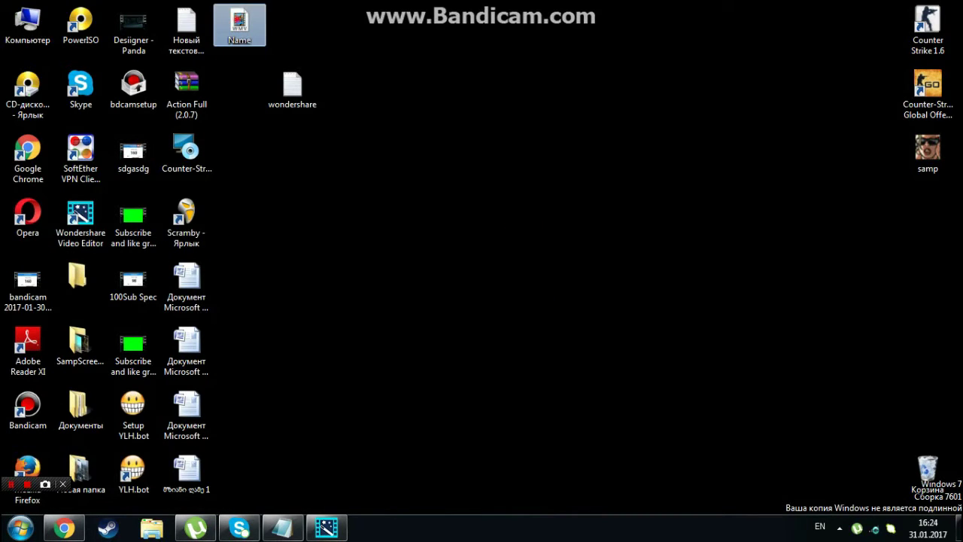
pyautogui.moveTo(289, 229); pyautogui.dragTo(355, 296)
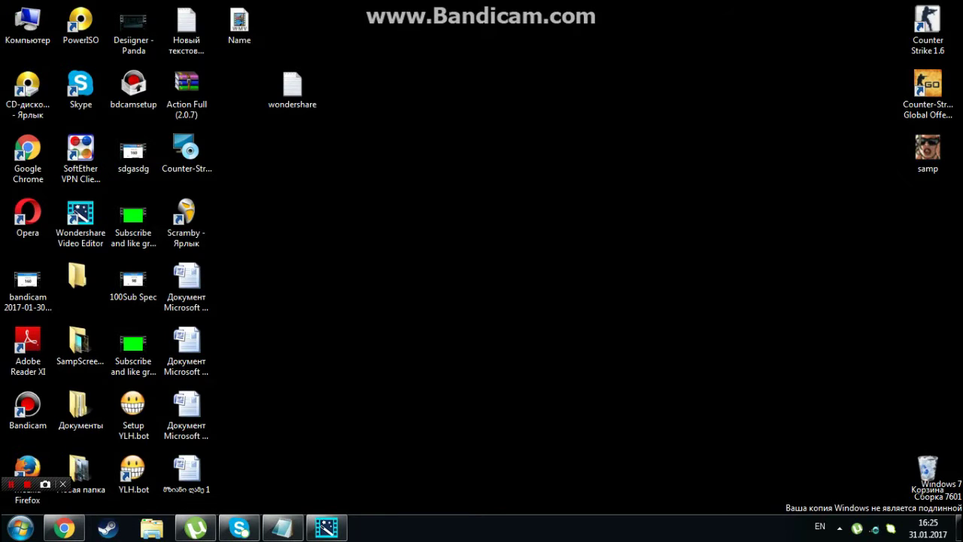
pyautogui.doubleClick(239, 22)
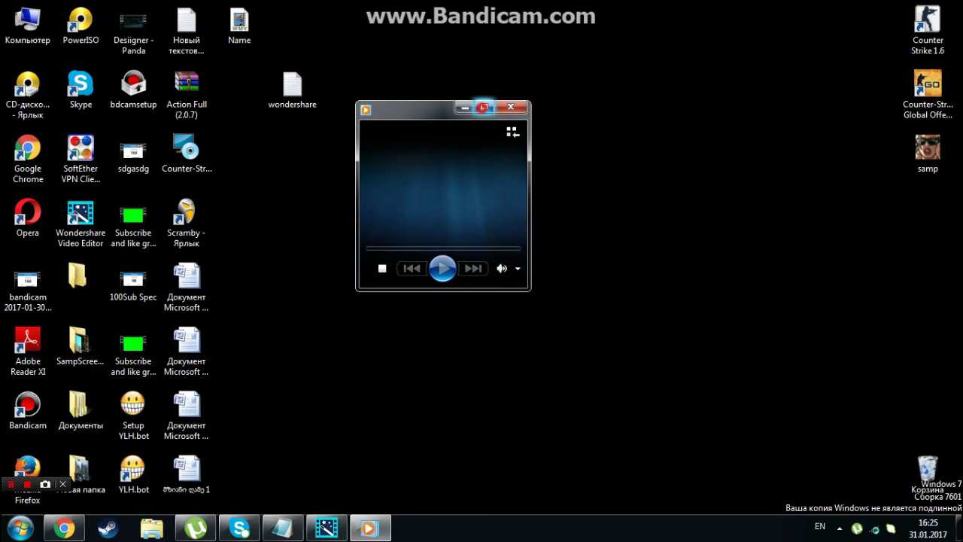
pyautogui.click(484, 107)
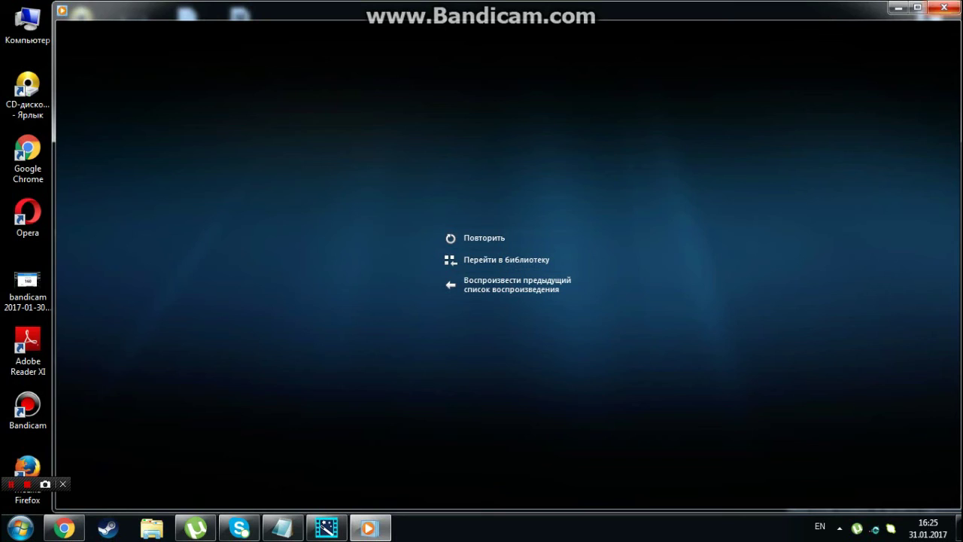
pyautogui.click(945, 7)
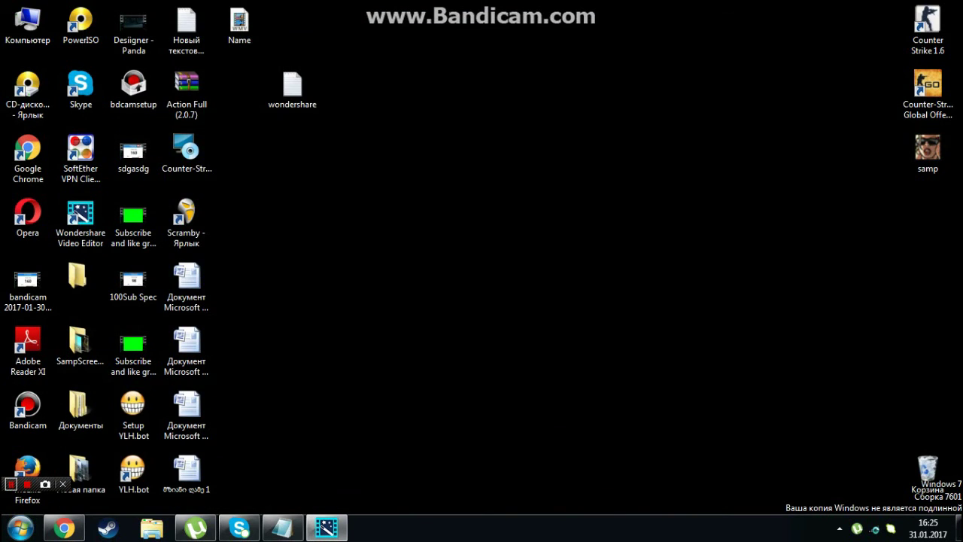